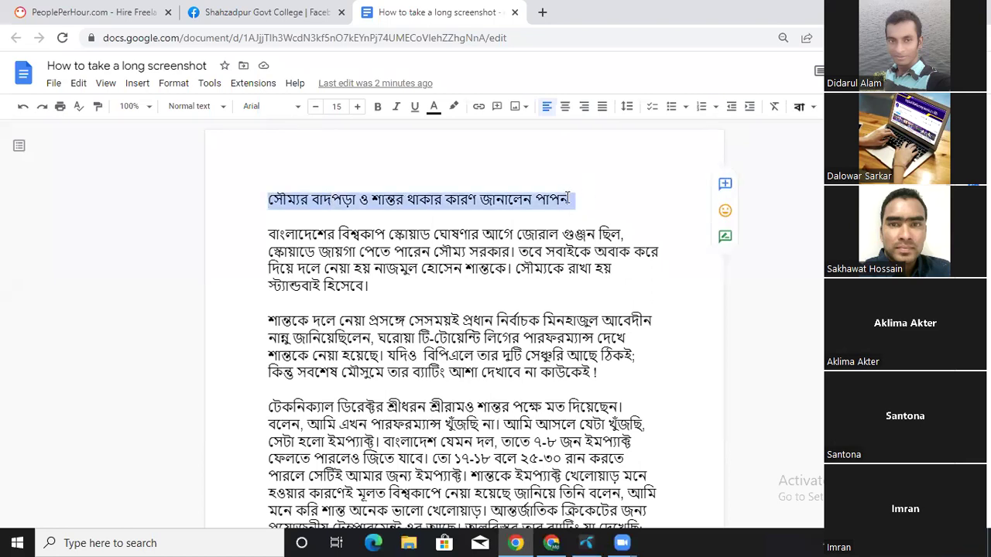
{"action": "left_click", "coordinate": [570, 198]}
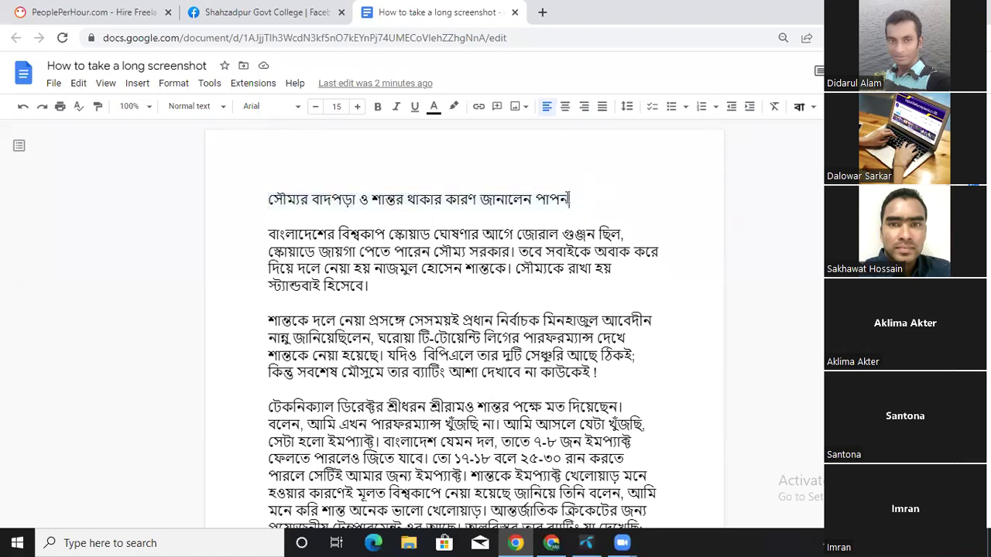
{"action": "left_click", "coordinate": [255, 202], "text": "shift"}
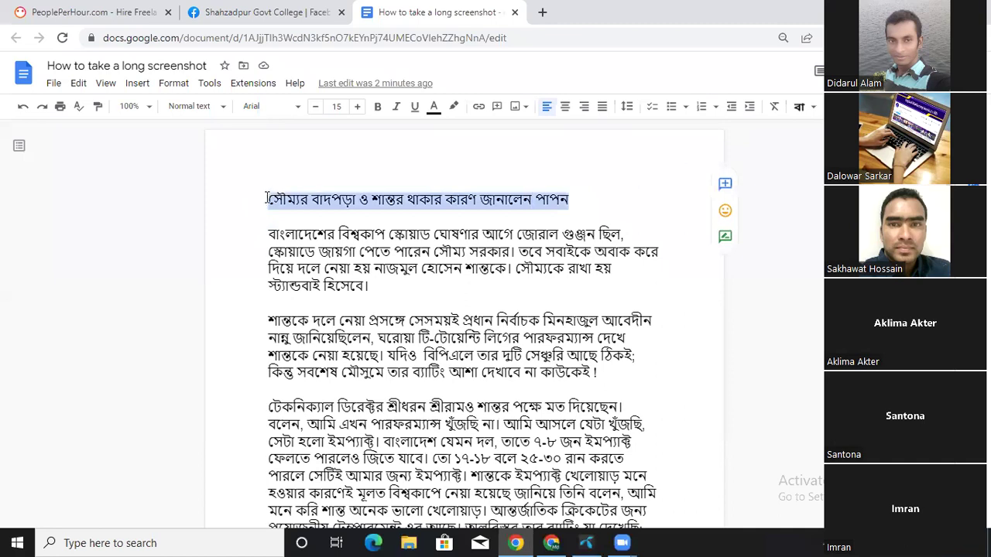
{"action": "left_click", "coordinate": [266, 199]}
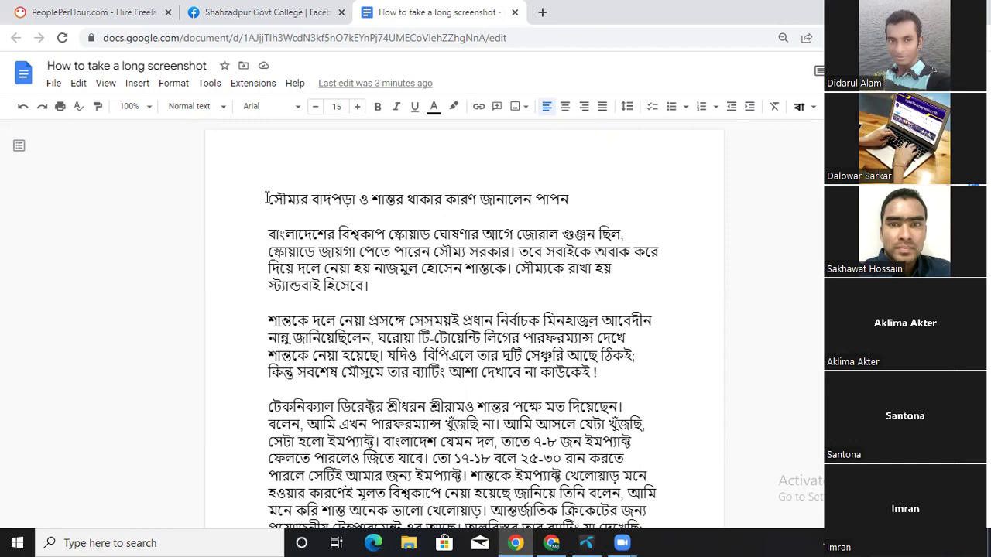
{"action": "left_click", "coordinate": [266, 199]}
Step: Open Google Translate in a new browser tab and set the source language to automatic detection
{"action": "left_click", "coordinate": [542, 12]}
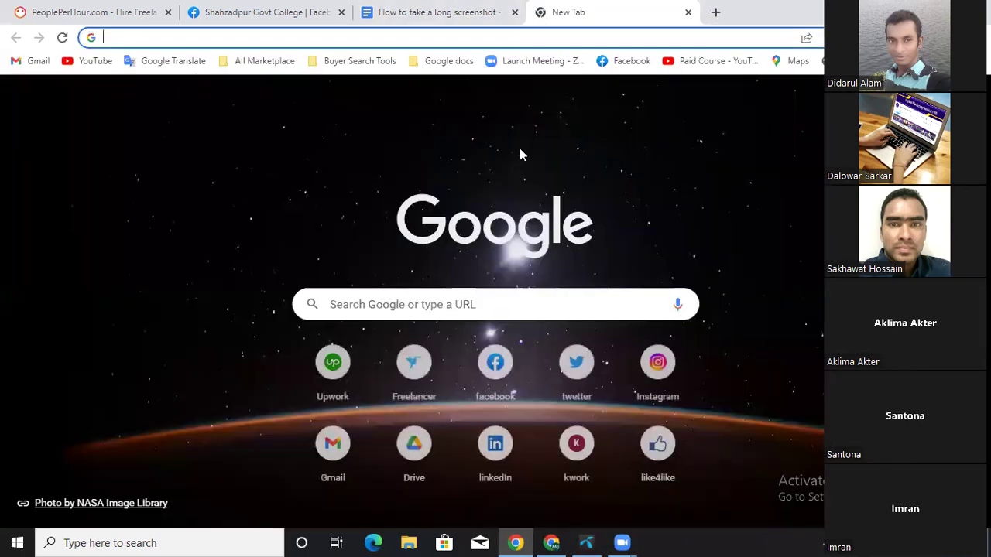
{"action": "left_click", "coordinate": [170, 62]}
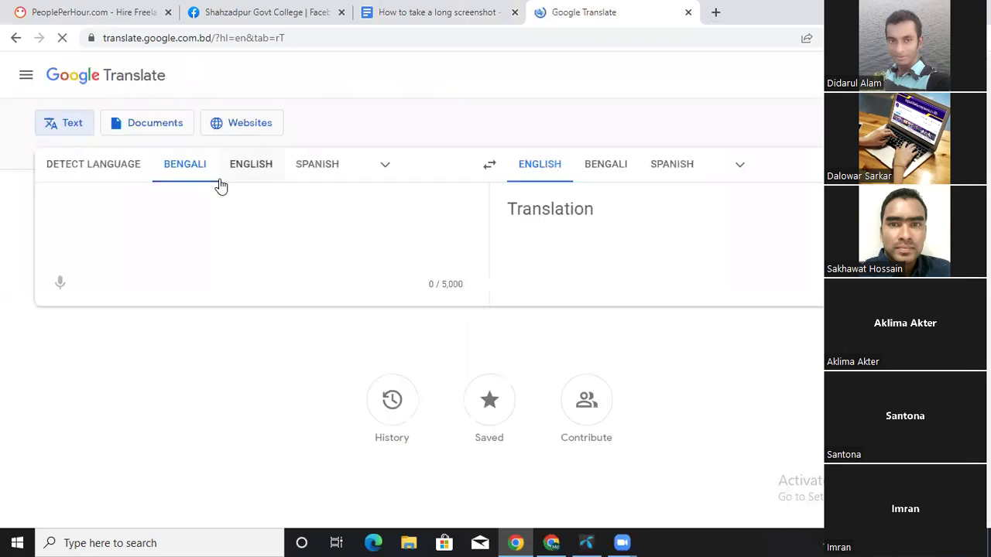
{"action": "left_click", "coordinate": [100, 166]}
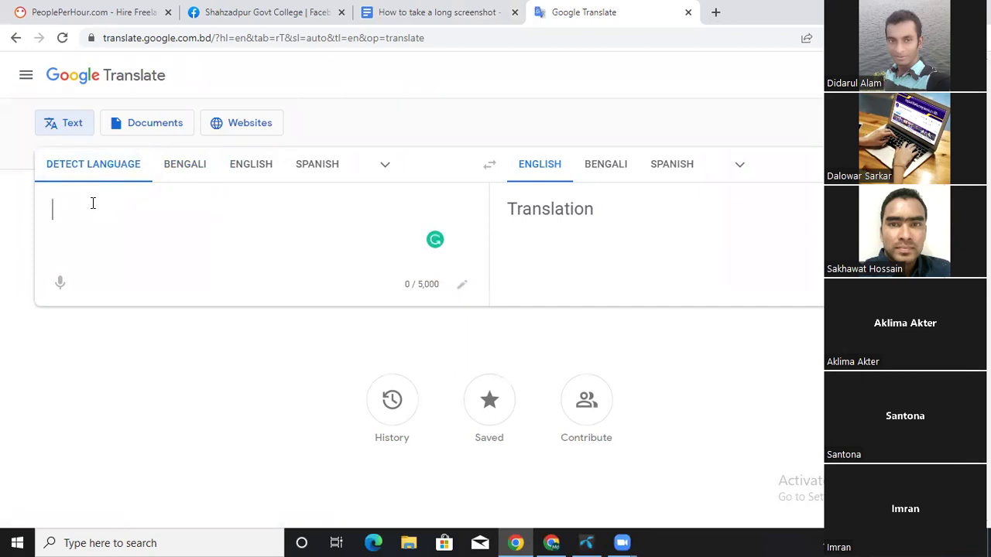
Step: Enter cricket, sakib, musfik, masrafi and a line of four dots as separate lines of source text
{"action": "type", "text": "c"}
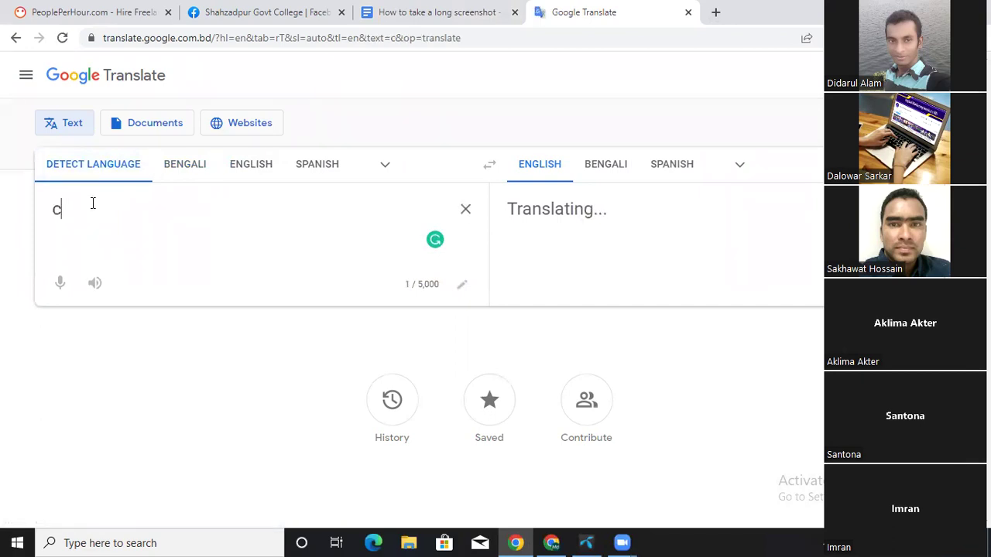
{"action": "type", "text": "ricket"}
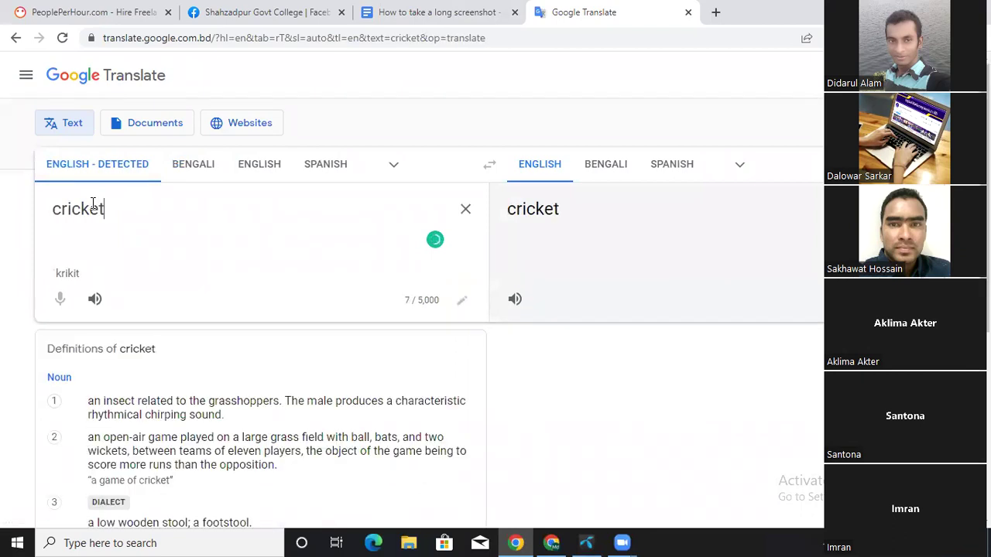
{"action": "key", "text": "Return"}
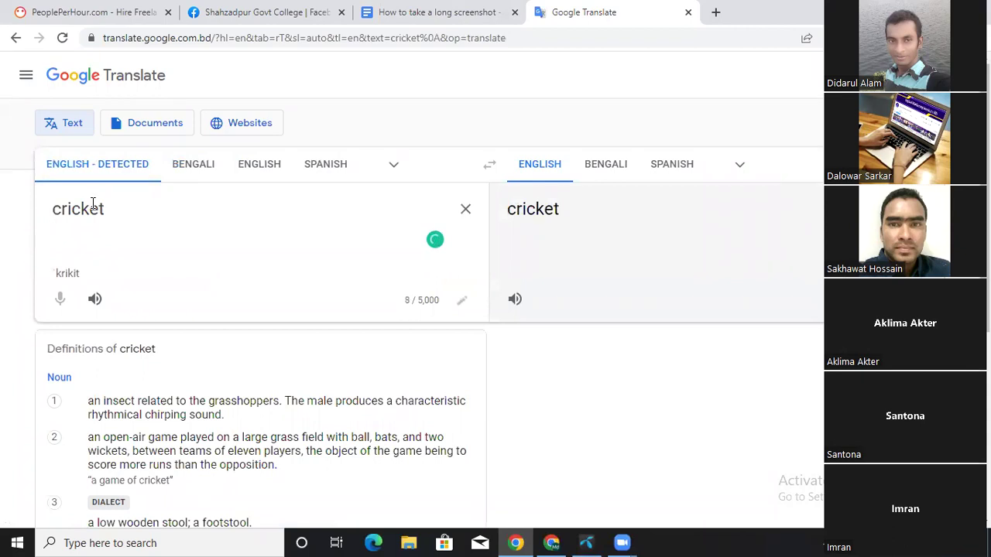
{"action": "type", "text": "sakib"}
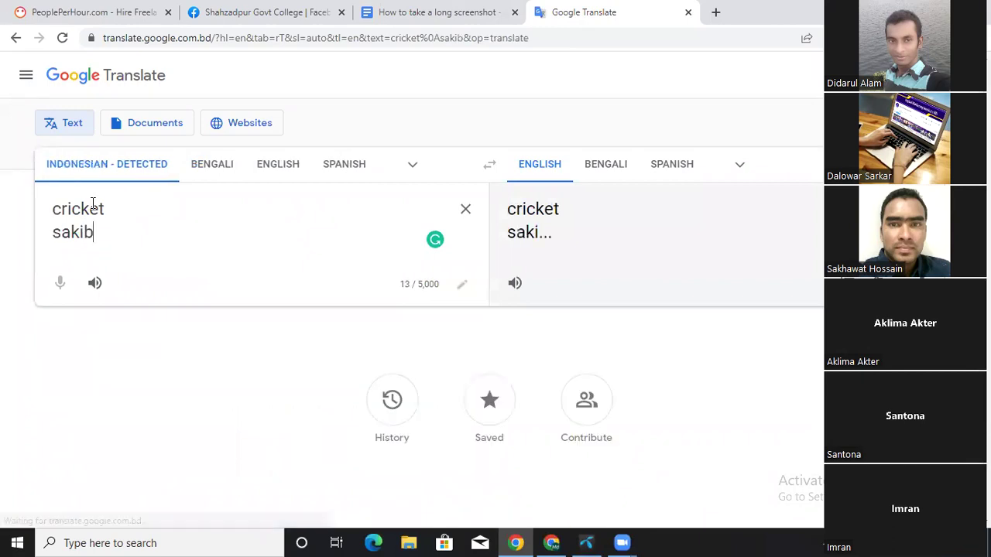
{"action": "key", "text": "Return"}
{"action": "type", "text": "musfik"}
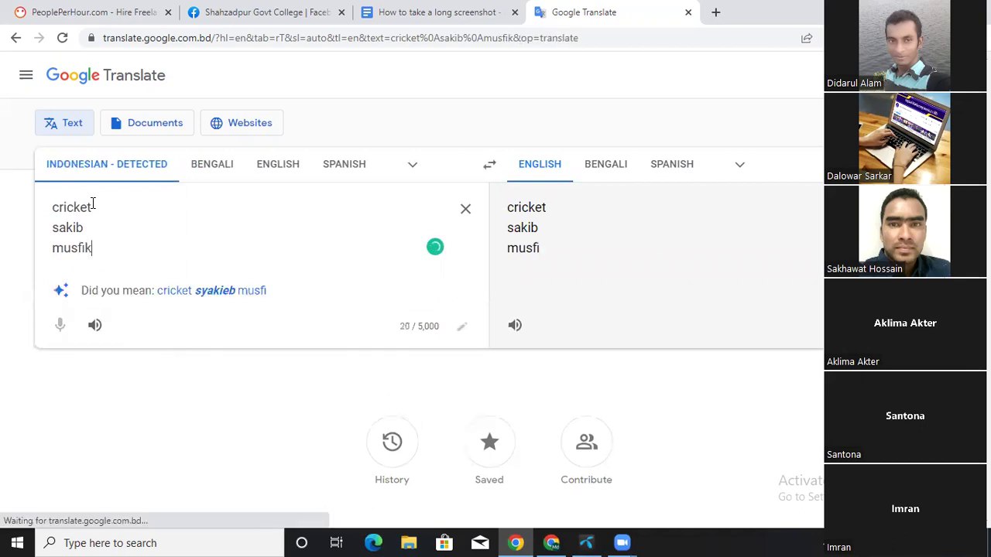
{"action": "key", "text": "Return"}
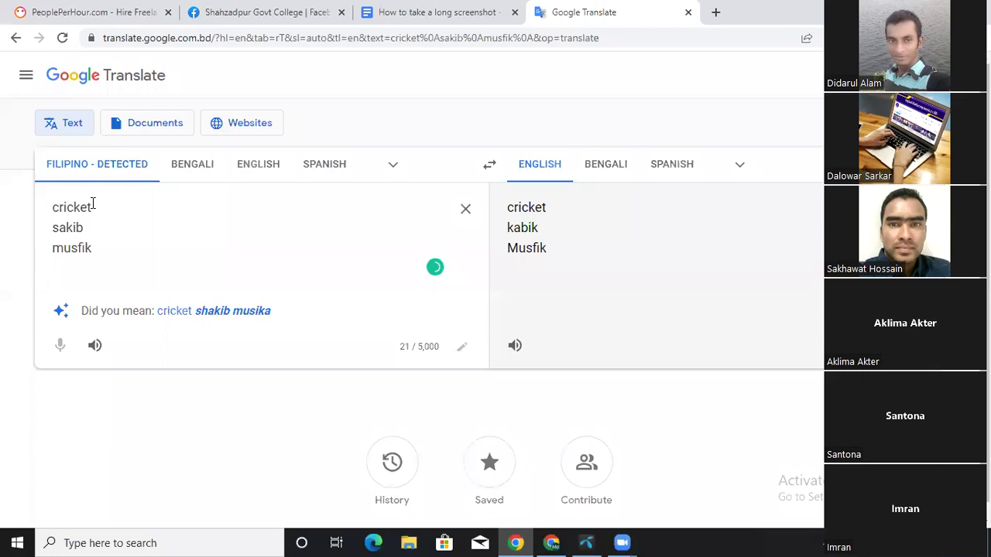
{"action": "type", "text": "masraf"}
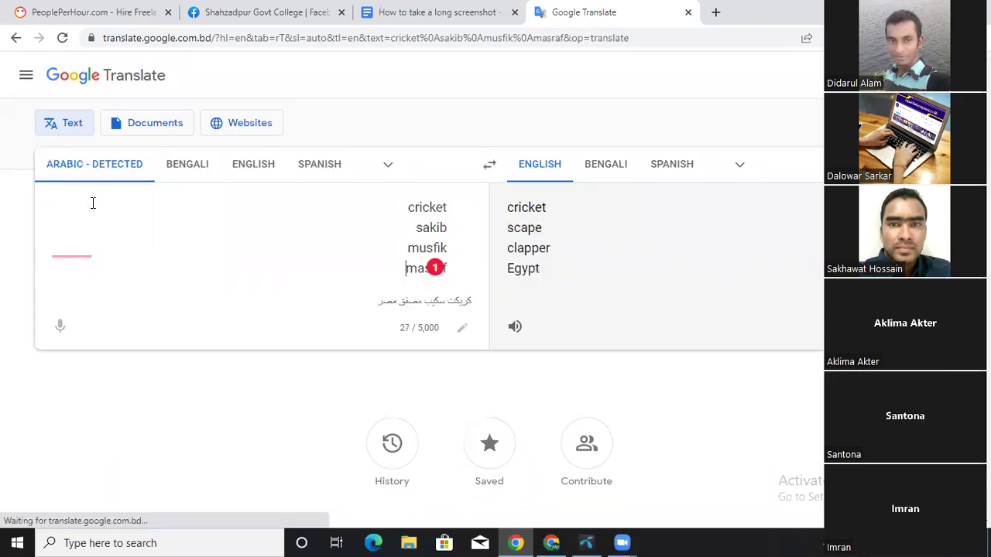
{"action": "type", "text": "i"}
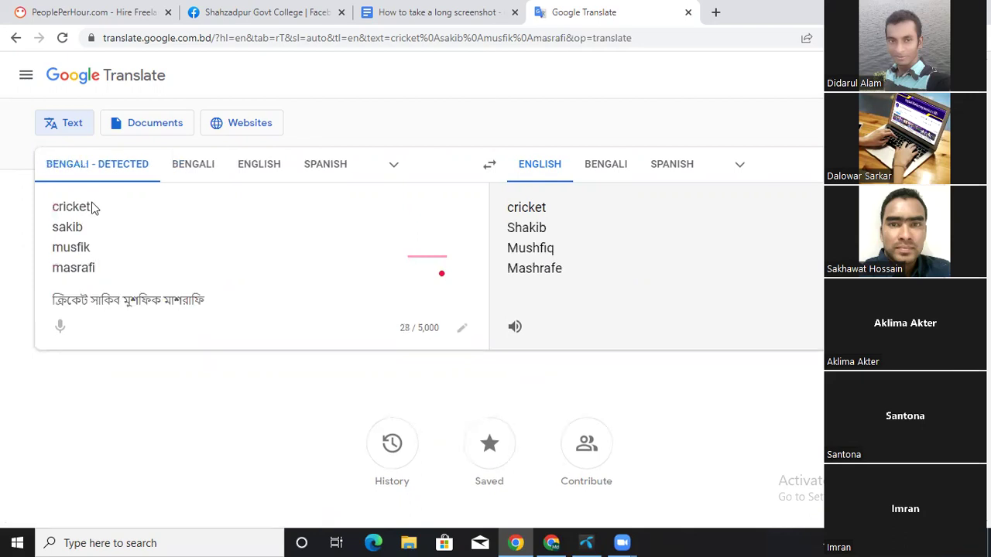
{"action": "key", "text": "Return"}
{"action": "type", "text": "...."}
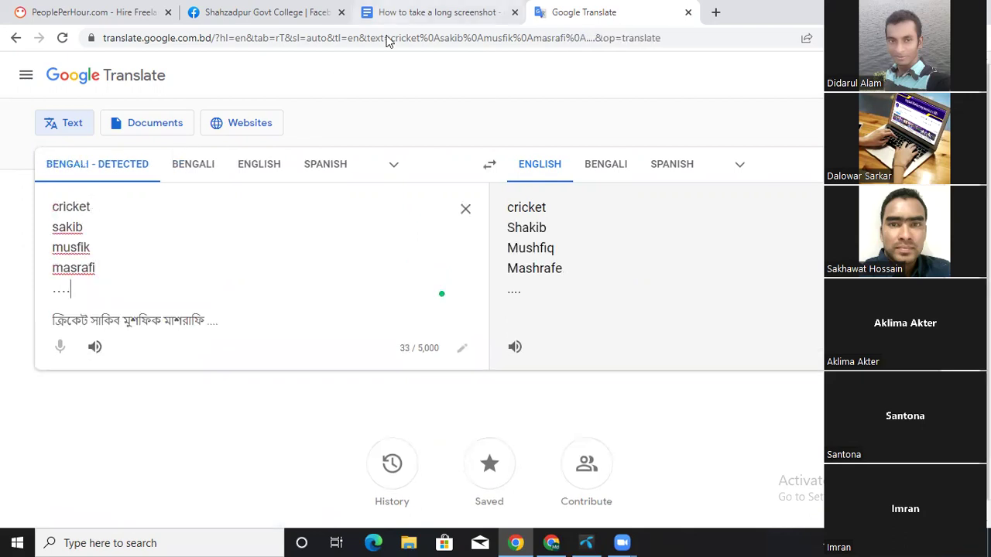
Step: Check the headline in the Google Docs article, then replace the dotted line in Google Translate with sowmmo and santo on separate lines
{"action": "left_click", "coordinate": [400, 18]}
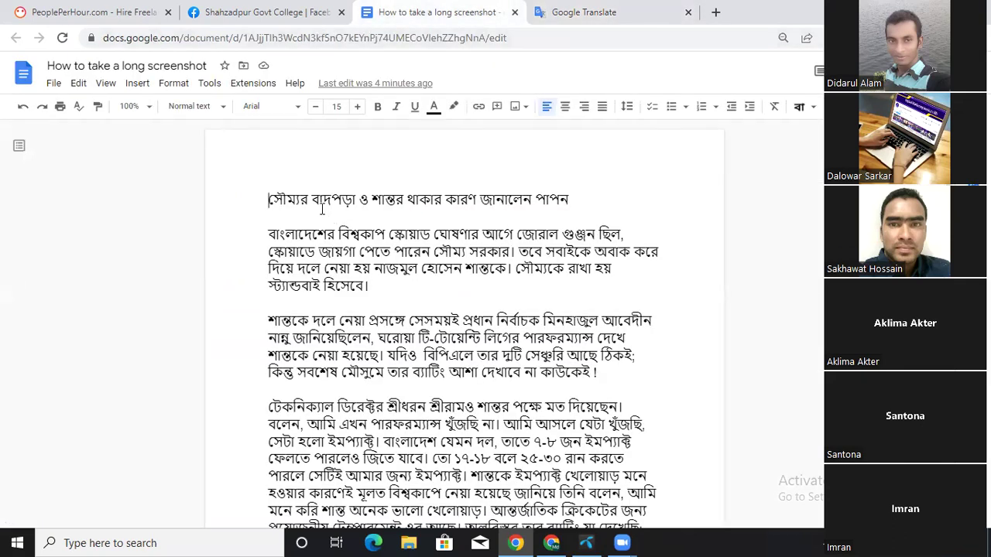
{"action": "left_click", "coordinate": [309, 200]}
{"action": "left_click", "coordinate": [587, 17]}
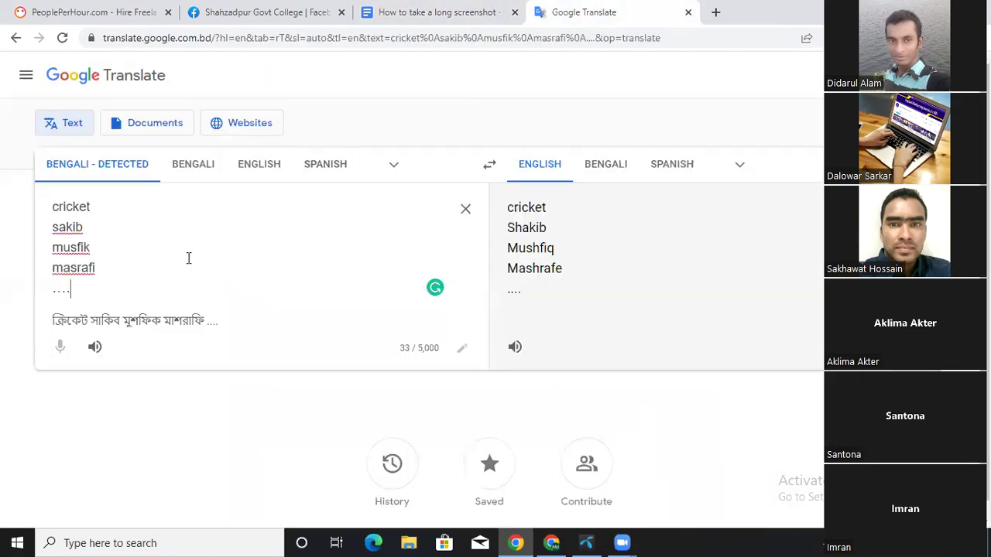
{"action": "key", "text": "BackSpace"}
{"action": "key", "text": "BackSpace"}
{"action": "key", "text": "BackSpace"}
{"action": "key", "text": "BackSpace"}
{"action": "type", "text": "sow"}
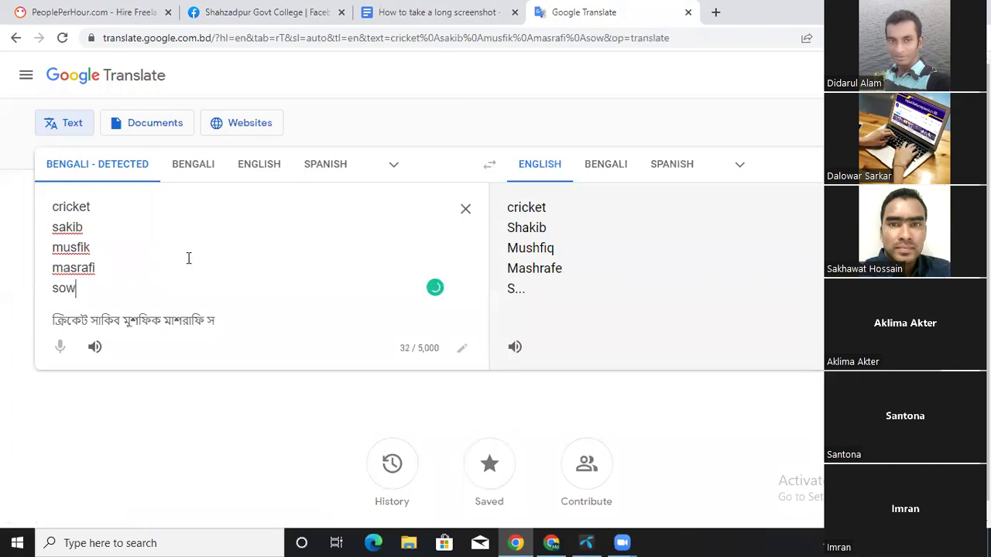
{"action": "type", "text": "mmo"}
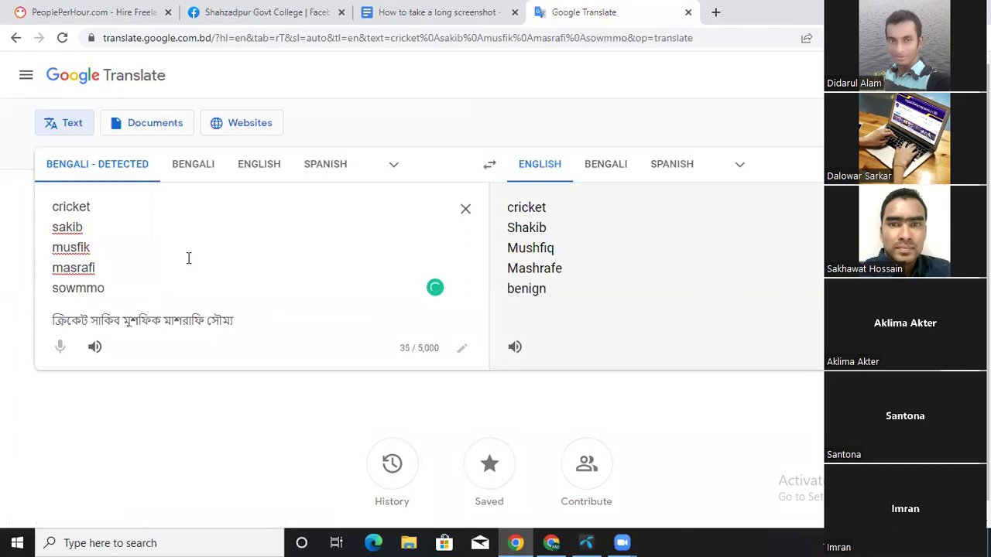
{"action": "key", "text": "Return"}
{"action": "type", "text": "sa"}
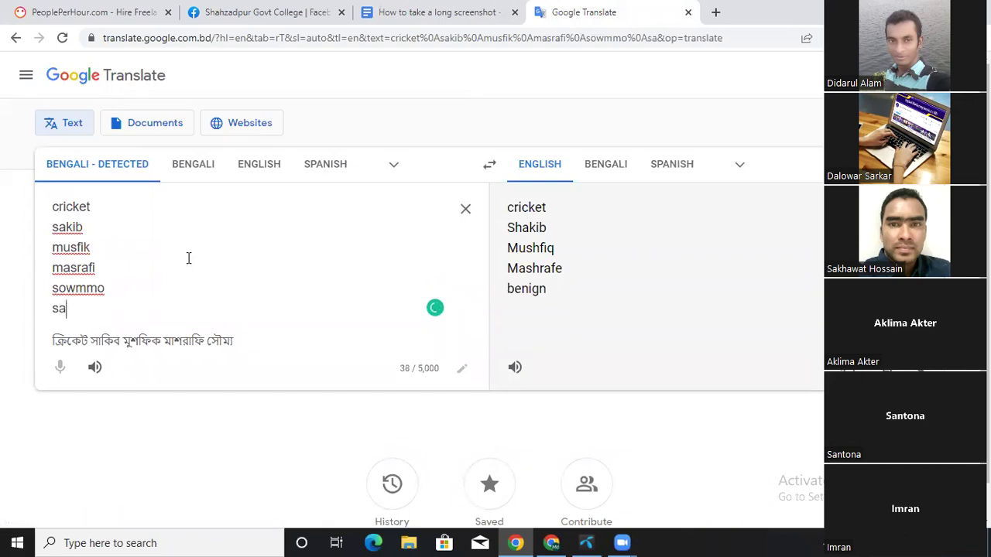
{"action": "type", "text": "nto"}
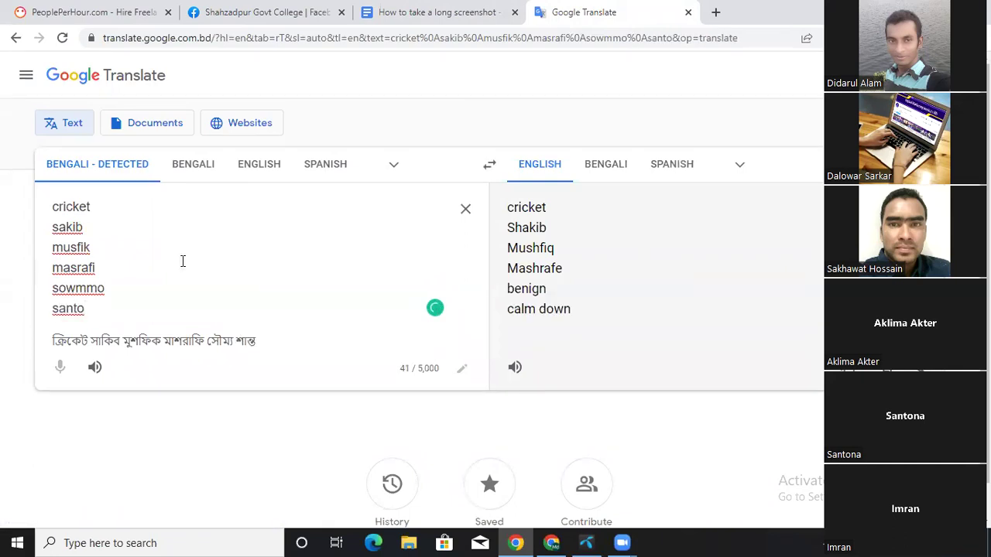
Step: Add papon to the source text, separated from santo by a blank line
{"action": "key", "text": "Return"}
{"action": "key", "text": "Return"}
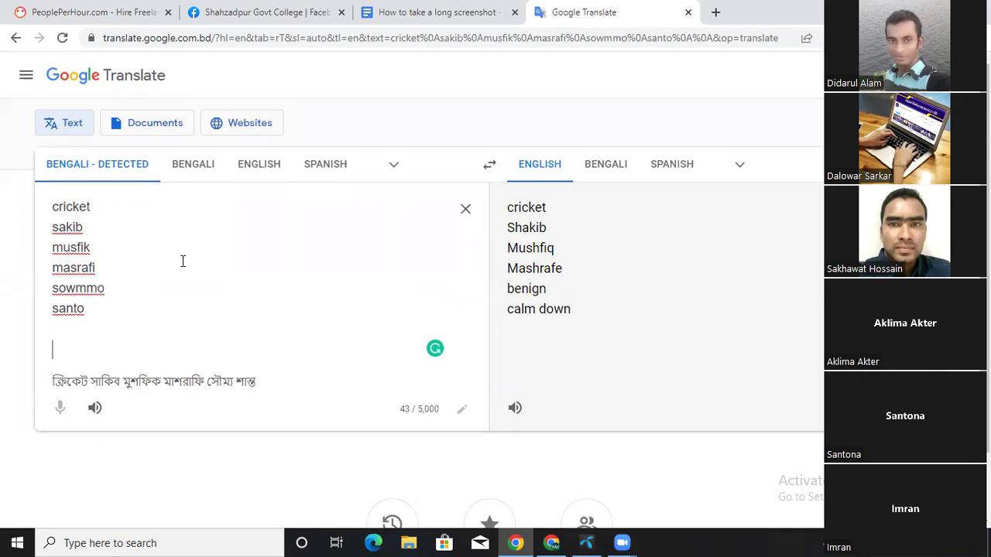
{"action": "type", "text": "papon"}
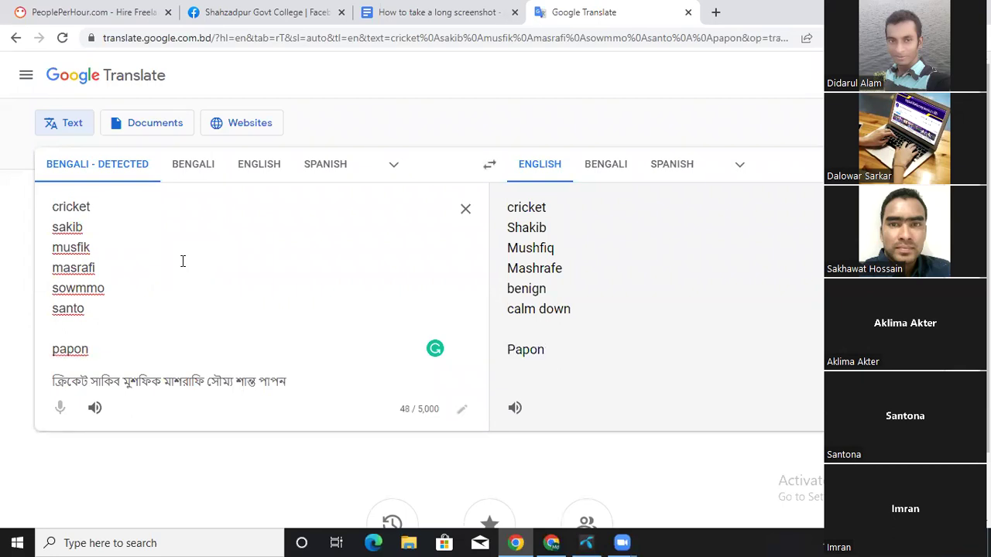
{"action": "key", "text": "Return"}
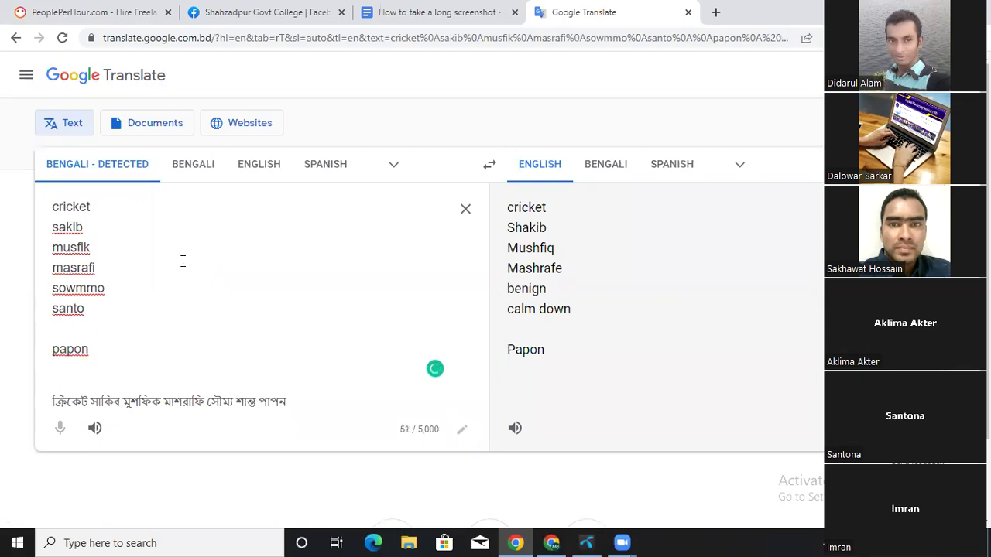
{"action": "key", "text": "BackSpace"}
{"action": "key", "text": "BackSpace"}
{"action": "key", "text": "BackSpace"}
{"action": "key", "text": "BackSpace"}
{"action": "key", "text": "BackSpace"}
{"action": "key", "text": "BackSpace"}
{"action": "key", "text": "BackSpace"}
{"action": "key", "text": "BackSpace"}
{"action": "key", "text": "BackSpace"}
{"action": "key", "text": "BackSpace"}
{"action": "key", "text": "BackSpace"}
{"action": "key", "text": "BackSpace"}
{"action": "key", "text": "BackSpace"}
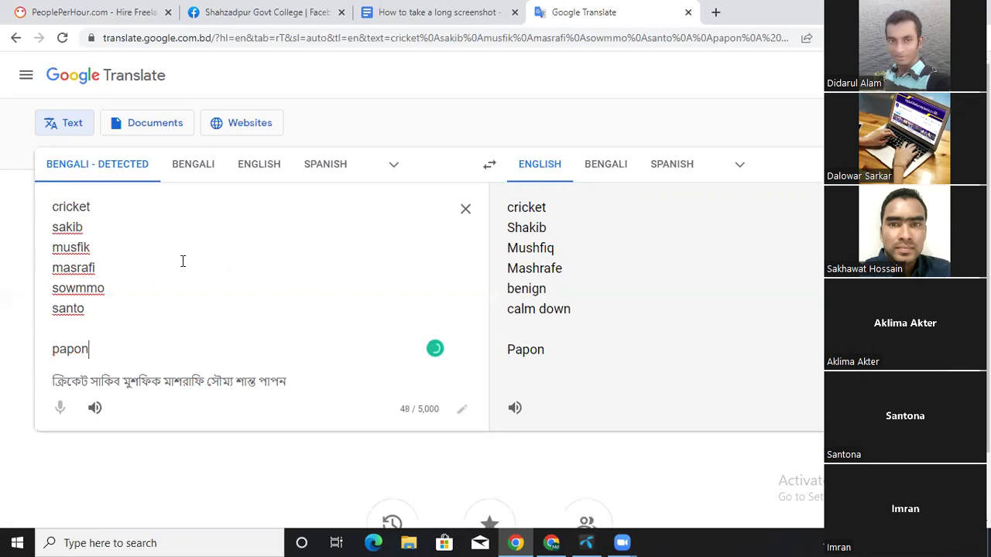
Step: Add nannu on the line directly below papon and start a new line
{"action": "key", "text": "Return"}
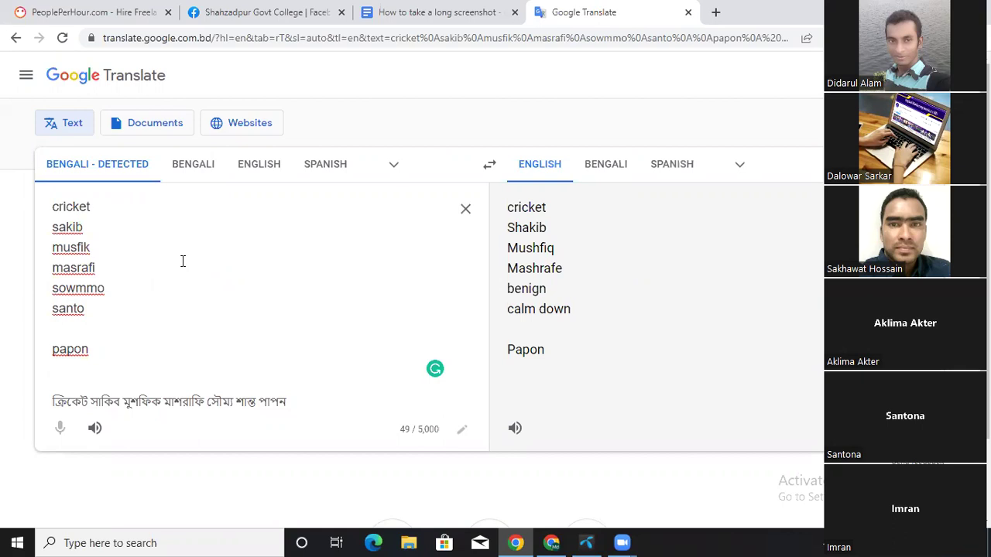
{"action": "type", "text": "nannu"}
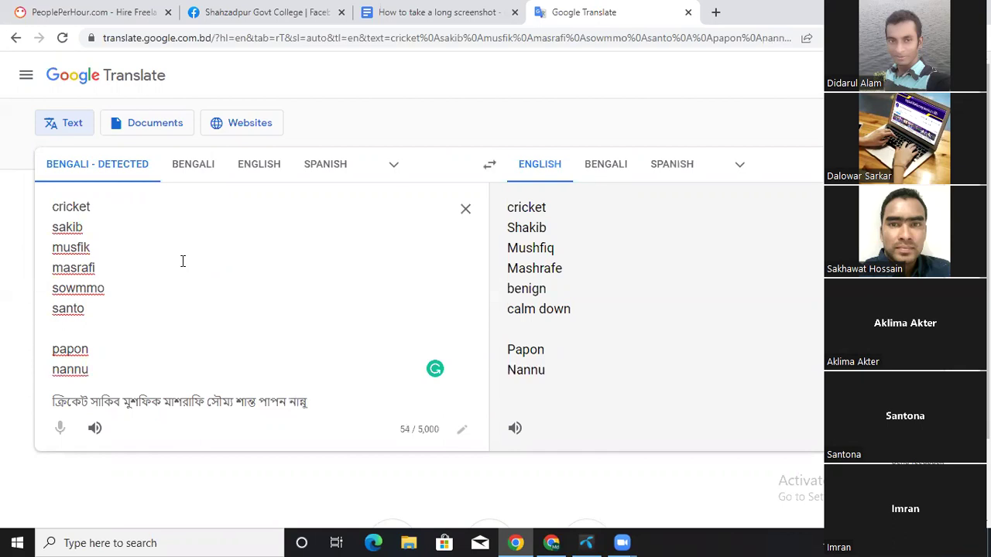
{"action": "key", "text": "Return"}
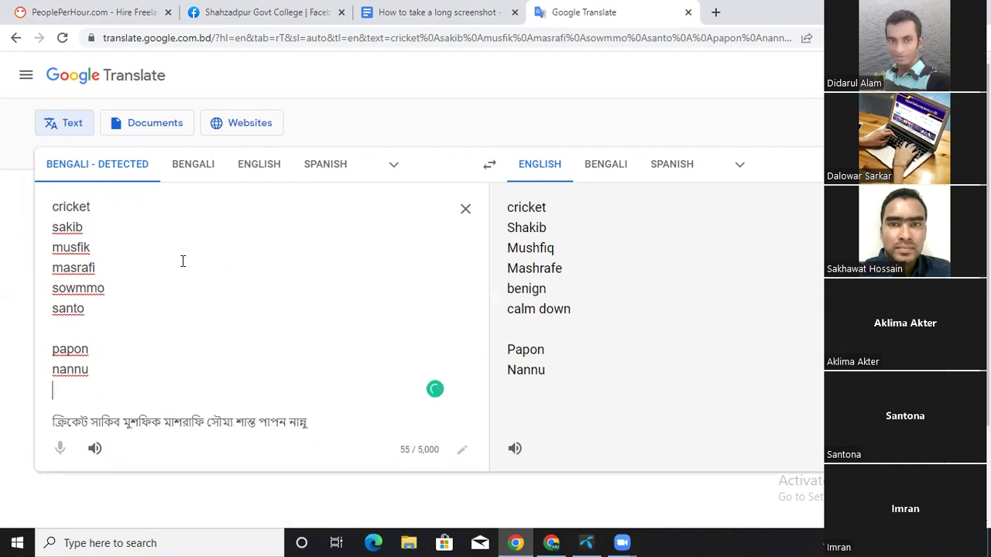
Step: Leave two blank lines and add BPL, IPL, T20 and ICC as separate lines of source text
{"action": "key", "text": "Return"}
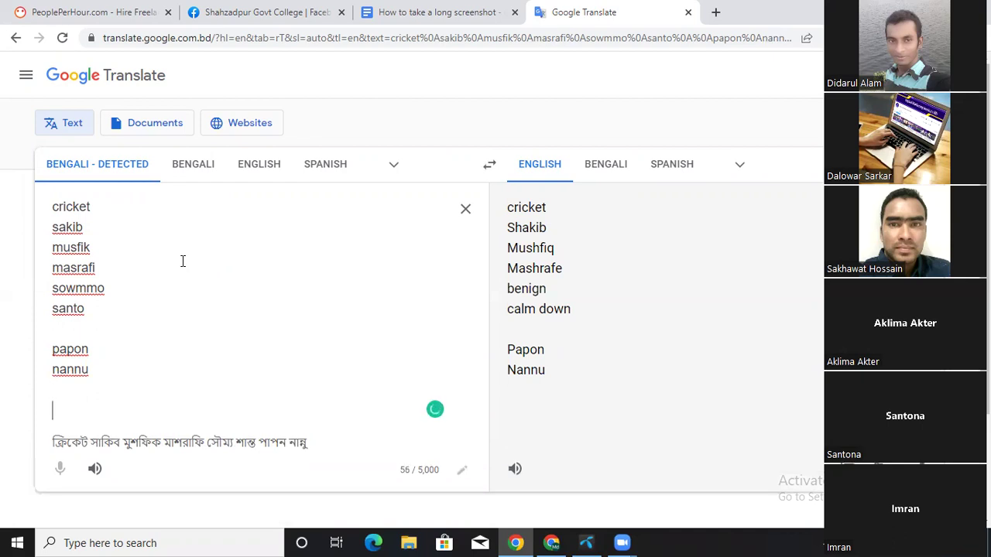
{"action": "key", "text": "Return"}
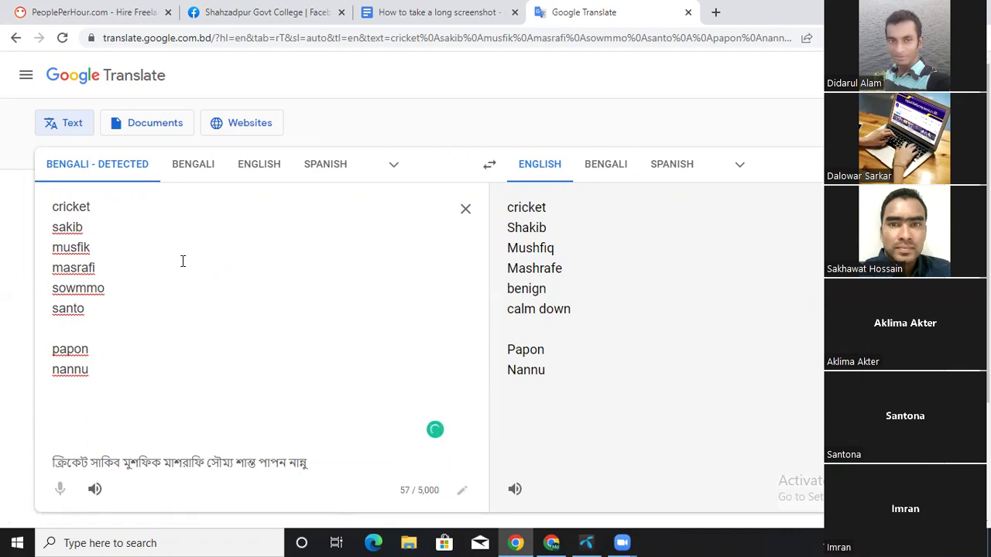
{"action": "type", "text": "BPL"}
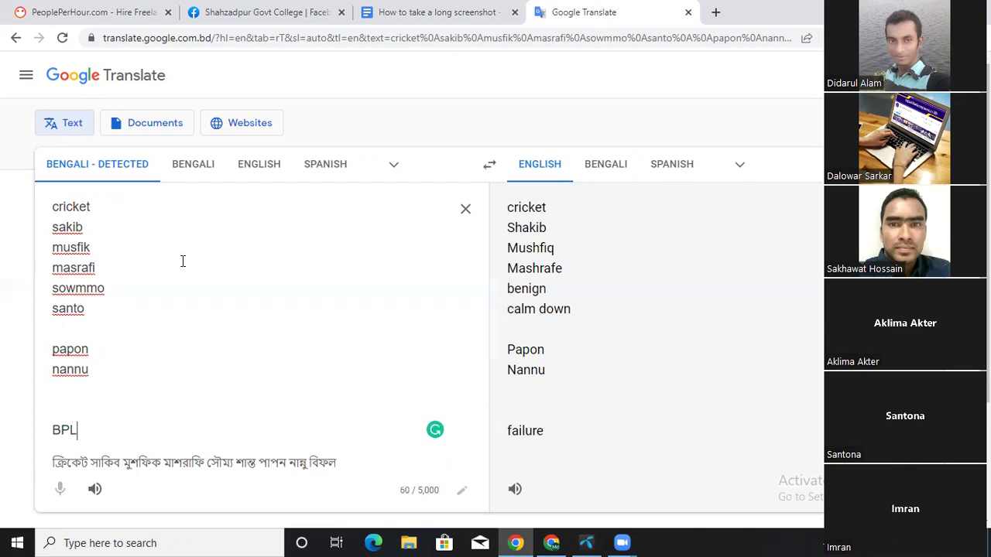
{"action": "key", "text": "Return"}
{"action": "type", "text": "IPL"}
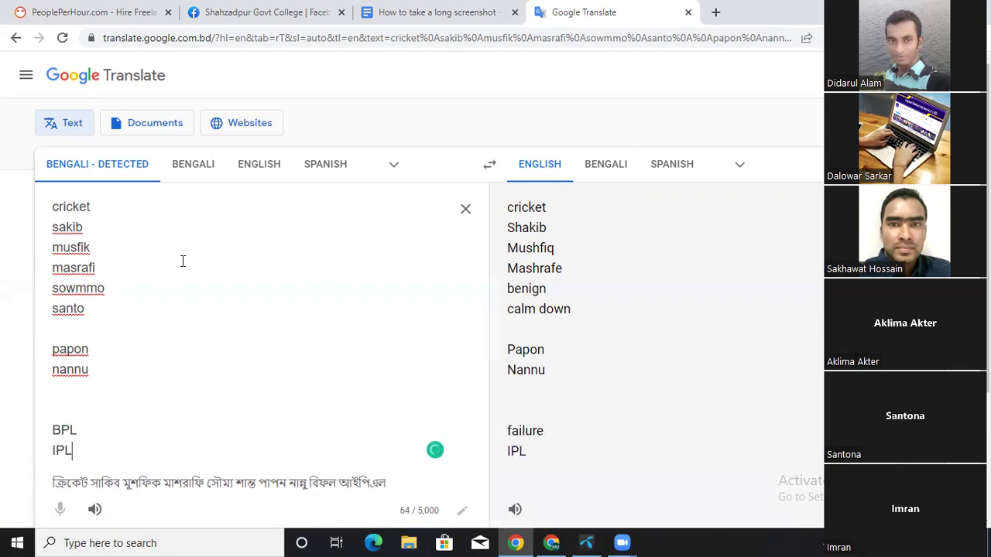
{"action": "key", "text": "Return"}
{"action": "type", "text": "T20"}
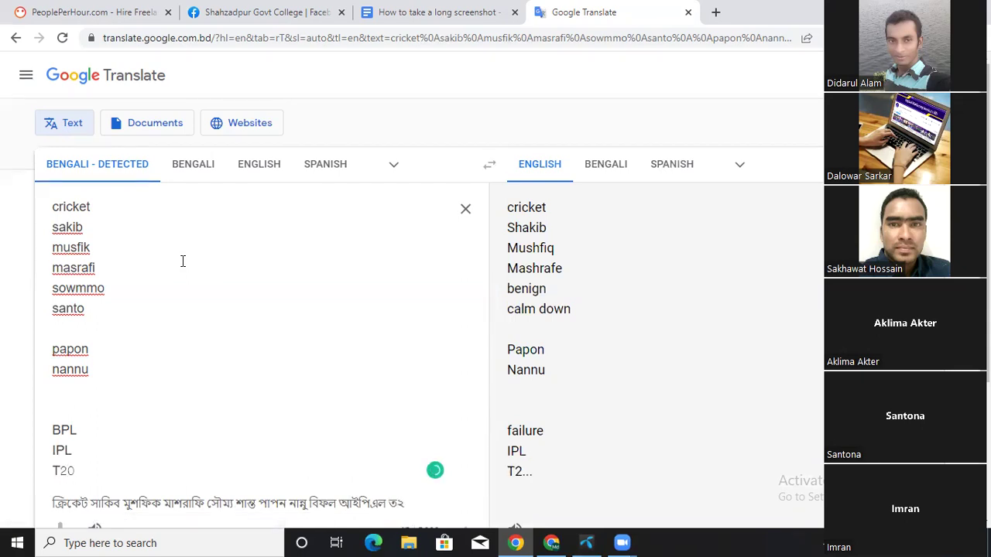
{"action": "key", "text": "Return"}
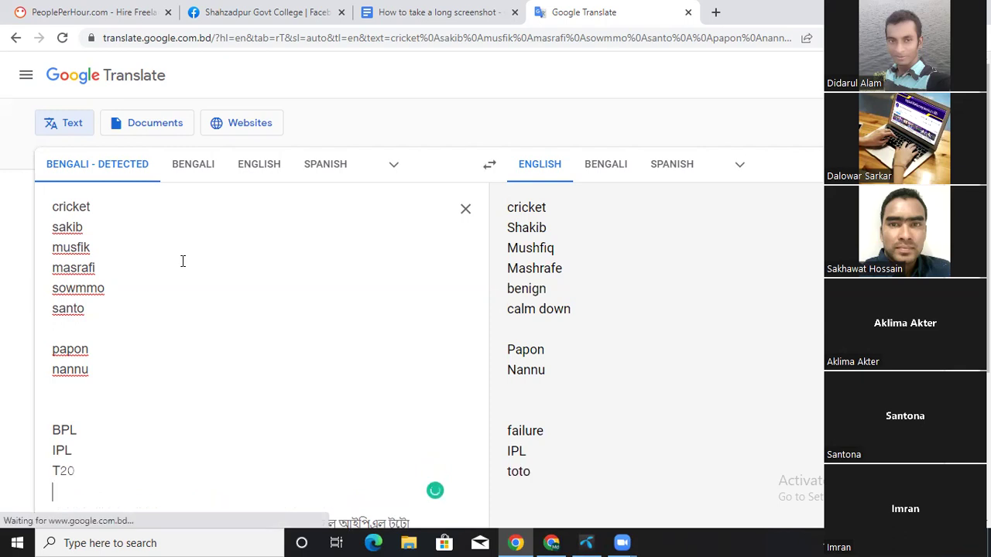
{"action": "type", "text": "ICC"}
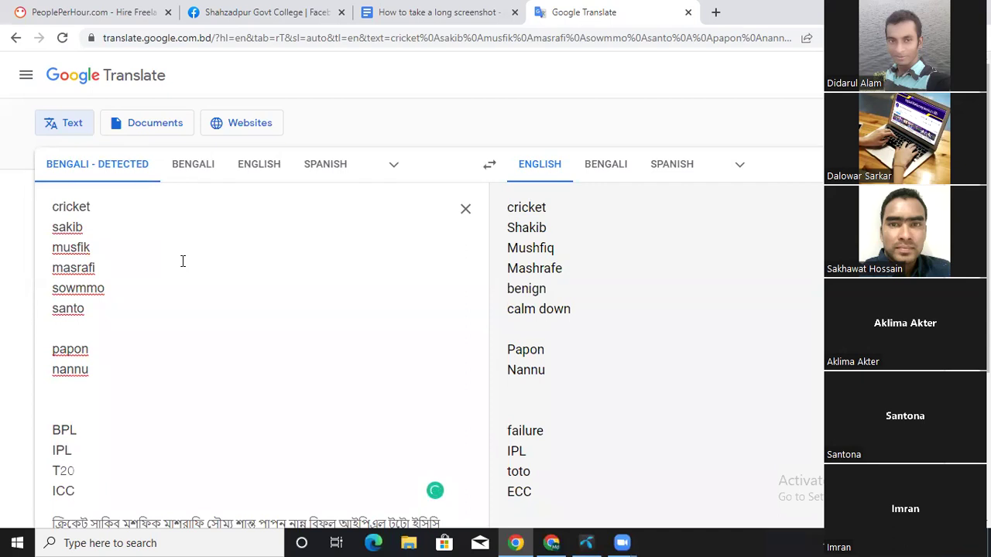
Step: Add T10 on a new line below ICC in the source text and start two new lines after it
{"action": "key", "text": "Return"}
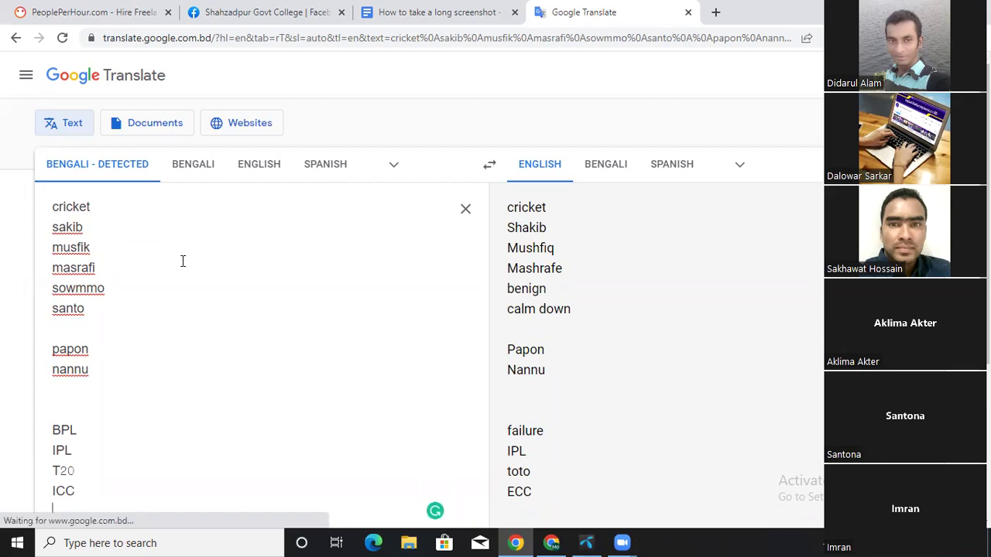
{"action": "type", "text": "T10"}
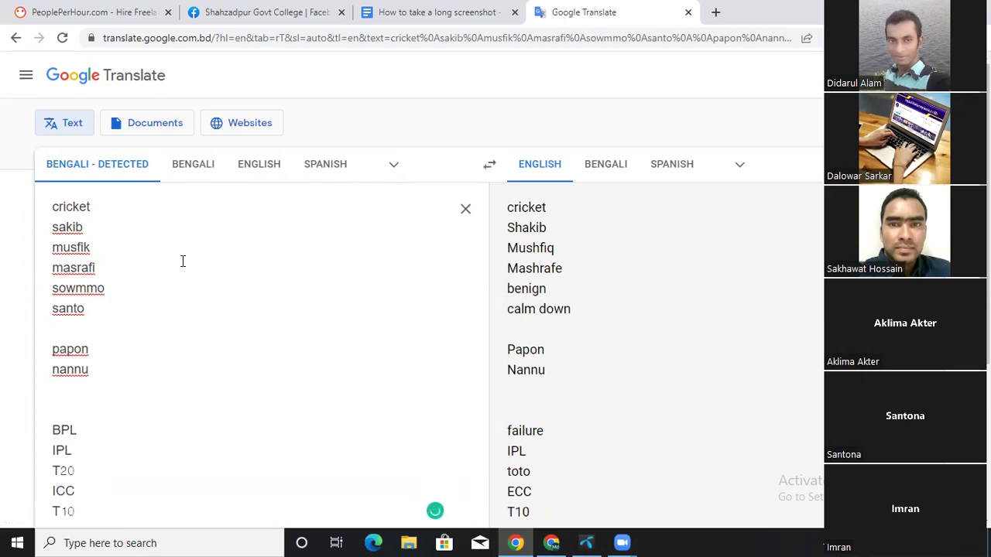
{"action": "scroll", "coordinate": [221, 381], "scroll_direction": "down", "scroll_amount": 2}
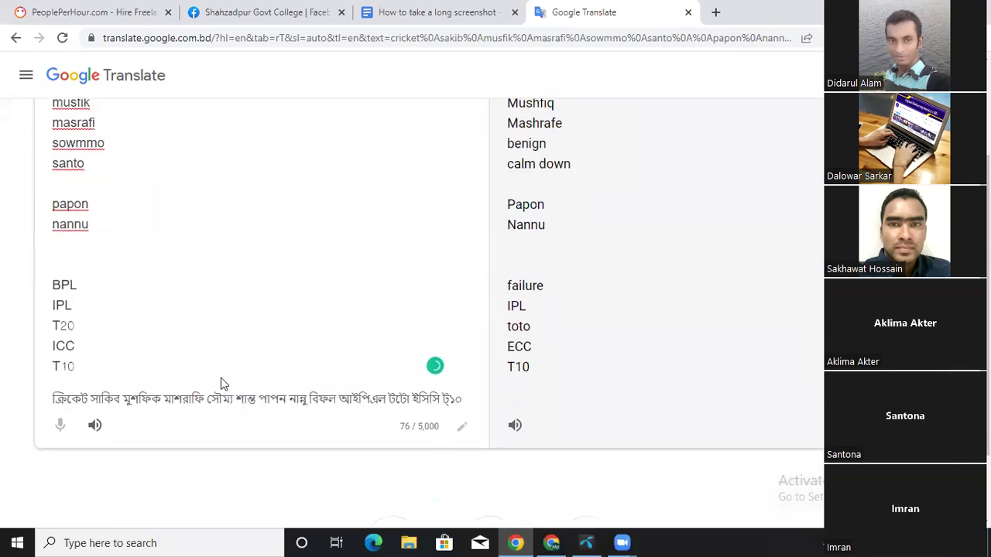
{"action": "key", "text": "Return"}
{"action": "key", "text": "Return"}
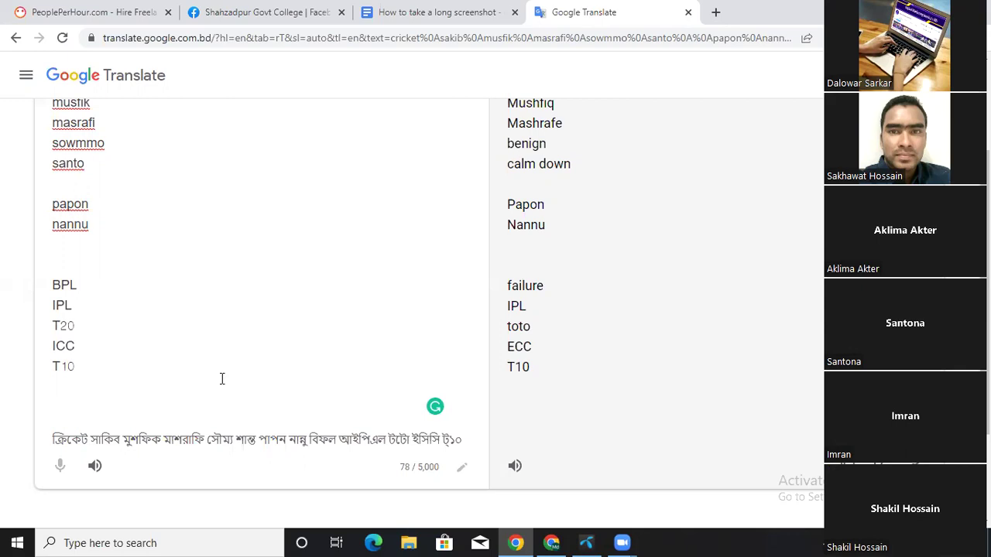
Step: Review the player keywords in the source text one at a time, highlighting sakib, musfik and masrafi
{"action": "scroll", "coordinate": [170, 377], "scroll_direction": "up", "scroll_amount": 2}
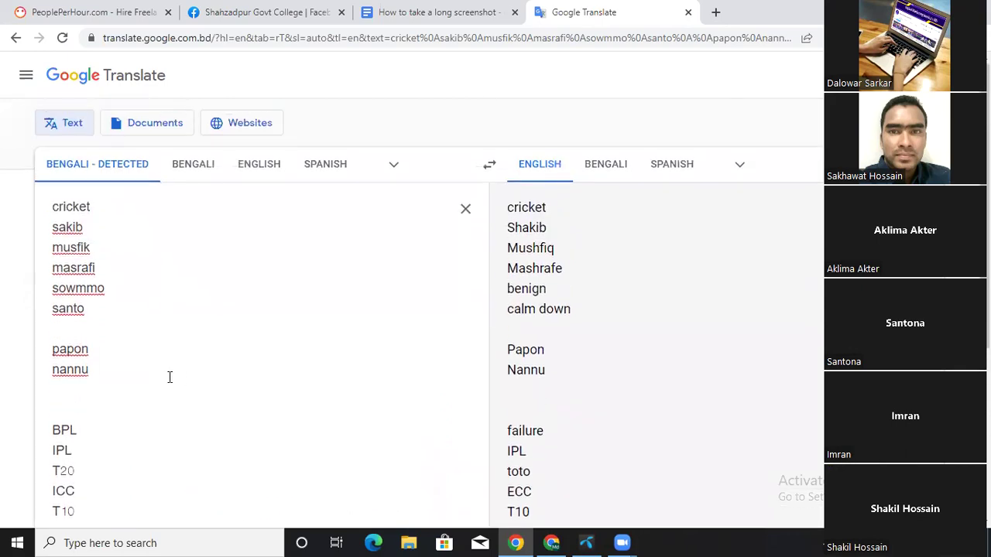
{"action": "left_click", "coordinate": [109, 232]}
{"action": "left_click", "coordinate": [106, 302]}
{"action": "left_click", "coordinate": [112, 265]}
{"action": "left_click", "coordinate": [84, 227]}
{"action": "left_click_drag", "start_coordinate": [83, 227], "coordinate": [58, 232]}
{"action": "left_click", "coordinate": [89, 210]}
{"action": "left_click_drag", "start_coordinate": [83, 227], "coordinate": [37, 232]}
{"action": "left_click", "coordinate": [98, 230]}
{"action": "left_click", "coordinate": [89, 226]}
{"action": "left_click_drag", "start_coordinate": [95, 245], "coordinate": [24, 249]}
{"action": "left_click", "coordinate": [101, 248]}
{"action": "left_click_drag", "start_coordinate": [104, 267], "coordinate": [45, 267]}
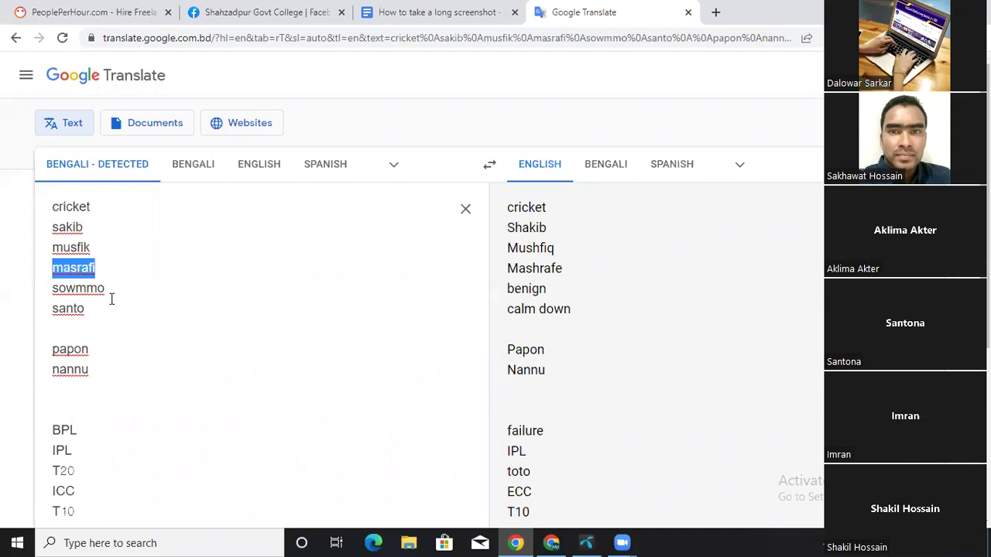
Step: Switch to the Google Docs article and highlight the headline's first word, followed by the whole headline
{"action": "left_click", "coordinate": [405, 23]}
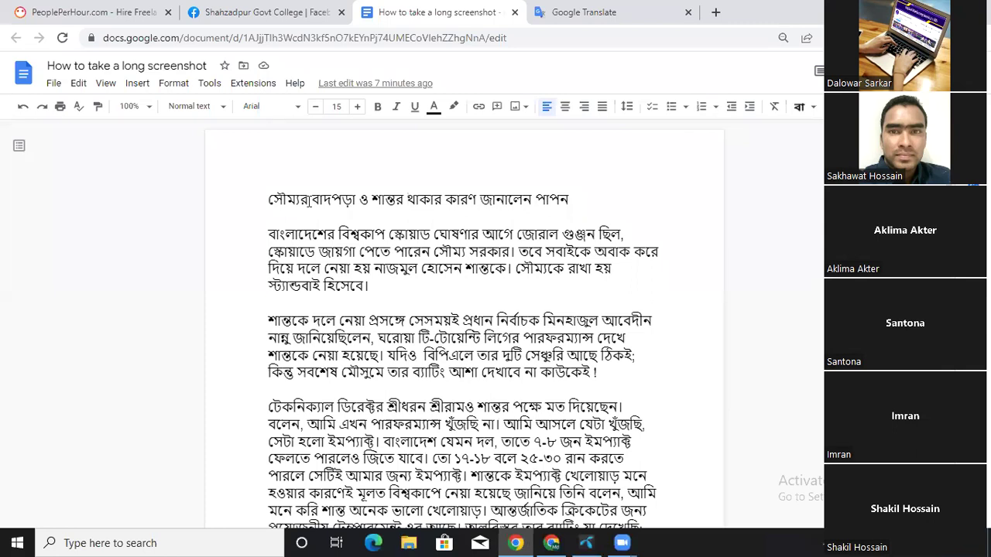
{"action": "double_click", "coordinate": [263, 203]}
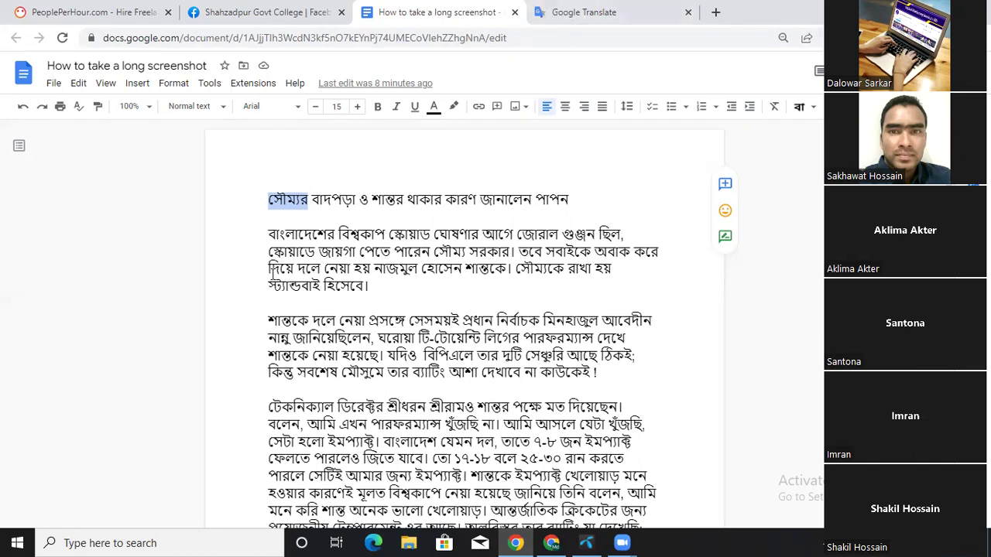
{"action": "left_click", "coordinate": [313, 200]}
{"action": "left_click", "coordinate": [263, 198]}
{"action": "left_click", "coordinate": [564, 200], "text": "shift"}
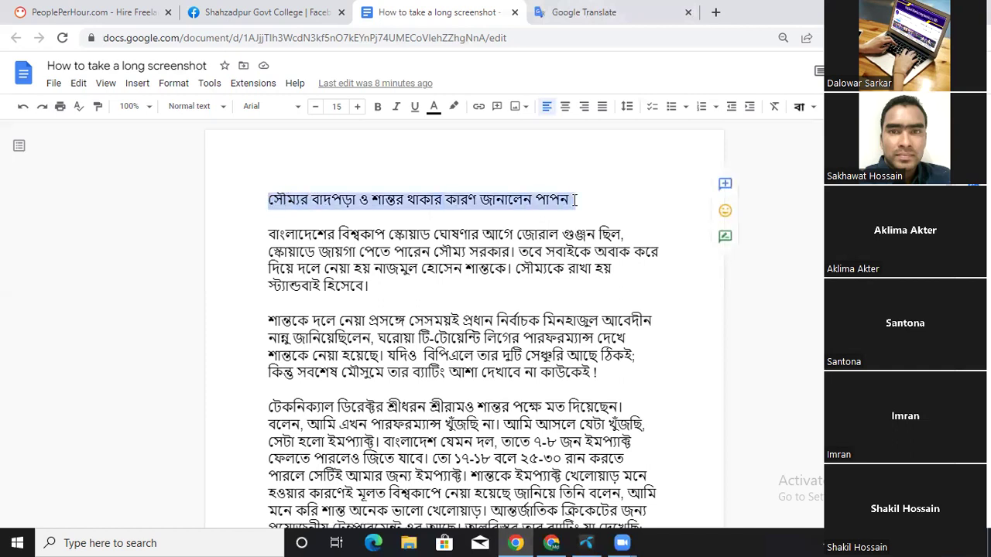